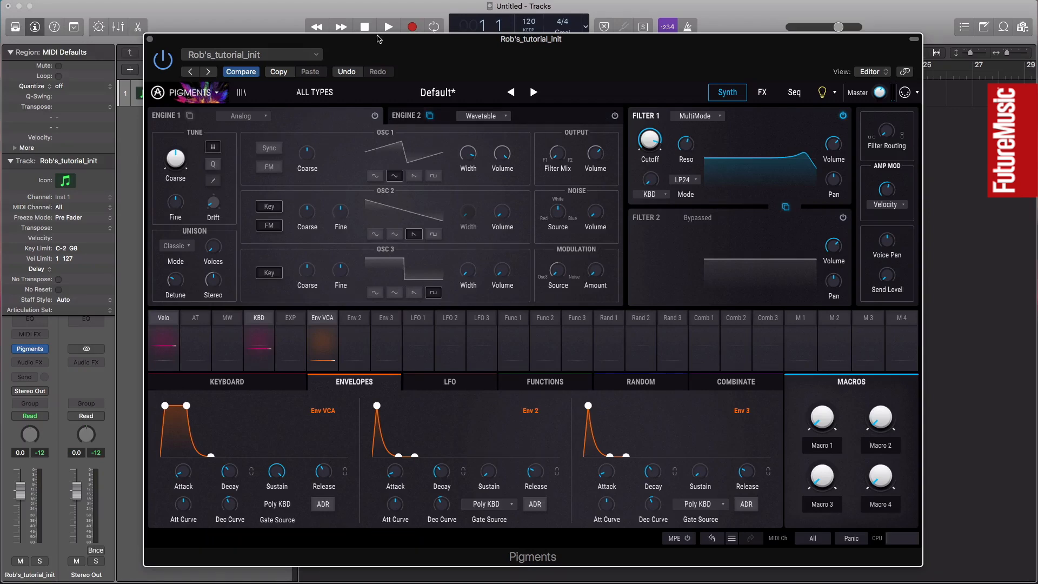
Switch Engine 1 to the Sample type and turn the engine on
{"action": "mouse_move", "coordinate": [381, 39]}
{"action": "left_mouse_down"}
{"action": "mouse_move", "coordinate": [332, 349]}
{"action": "mouse_move", "coordinate": [413, 110]}
{"action": "mouse_move", "coordinate": [427, 32]}
{"action": "mouse_move", "coordinate": [393, 36]}
{"action": "left_mouse_up"}
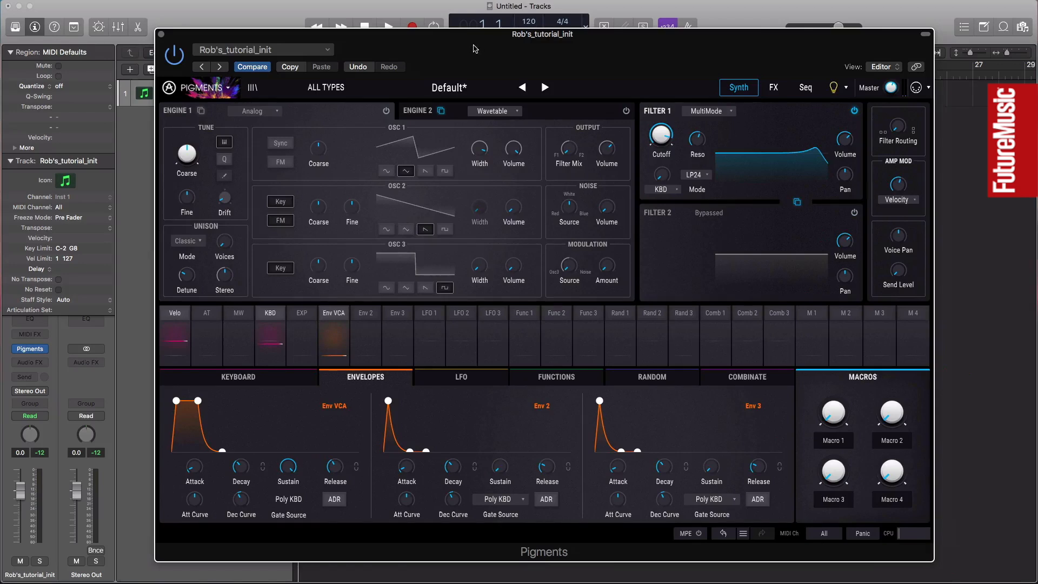
{"action": "left_click", "coordinate": [268, 113]}
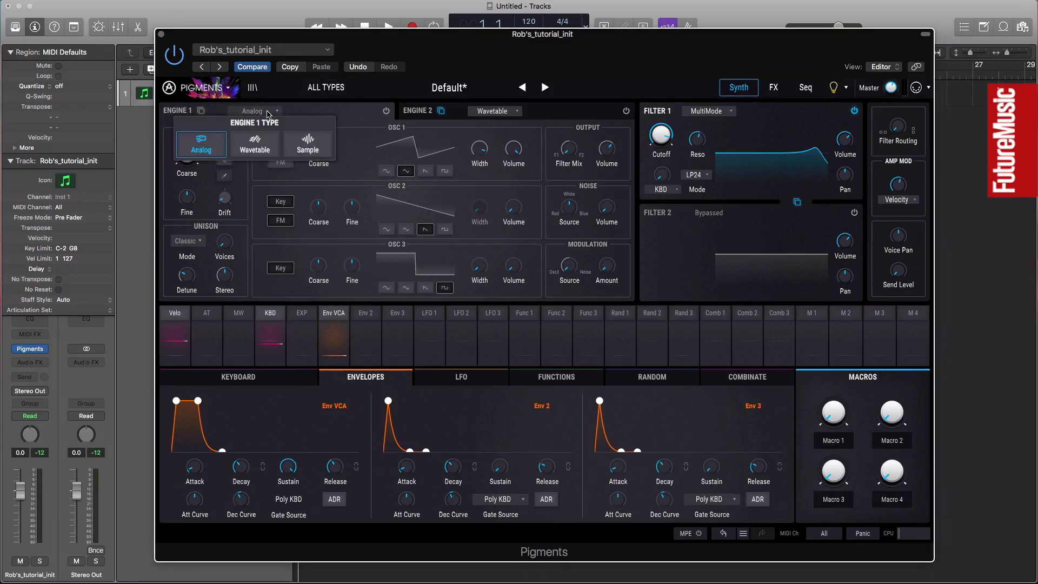
{"action": "left_click", "coordinate": [307, 143]}
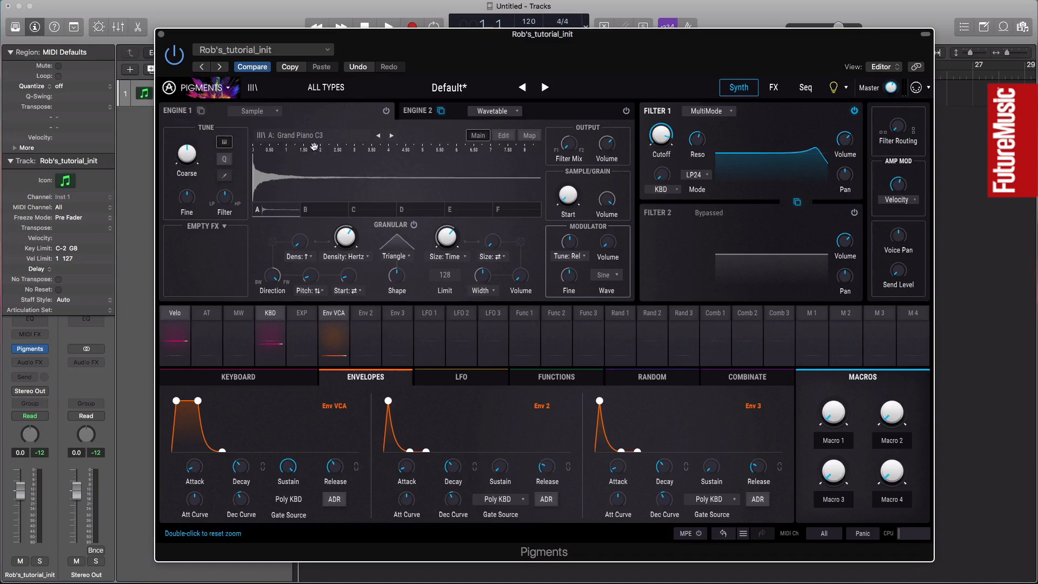
{"action": "left_click", "coordinate": [385, 110]}
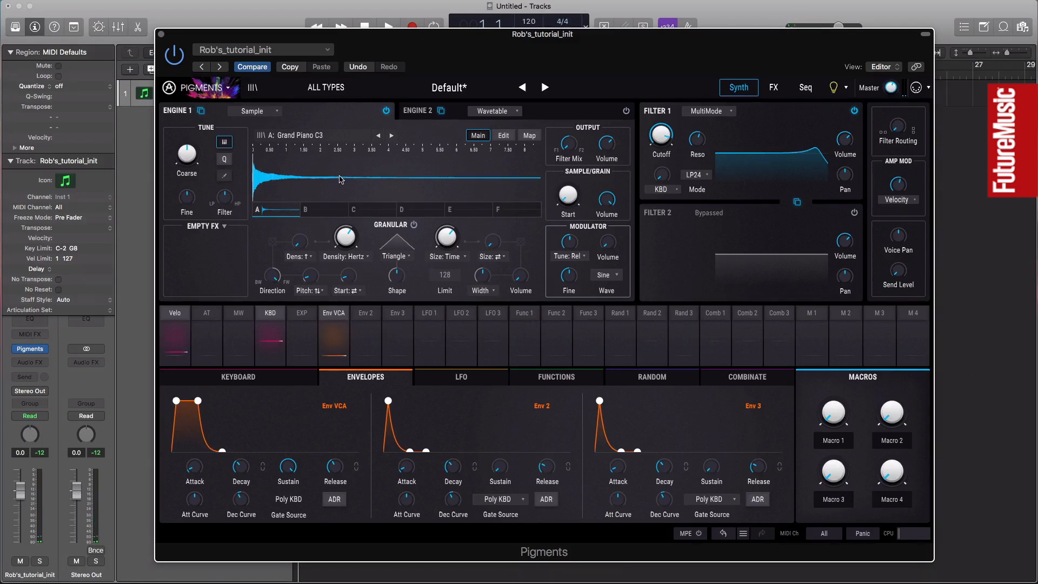
{"action": "left_click", "coordinate": [414, 224]}
Audition Drums & Percussion samples in slot A, including Drum Loop - Abstract, Break, Electronic, Groove, Straight and Snare - 80s
{"action": "left_click", "coordinate": [289, 136]}
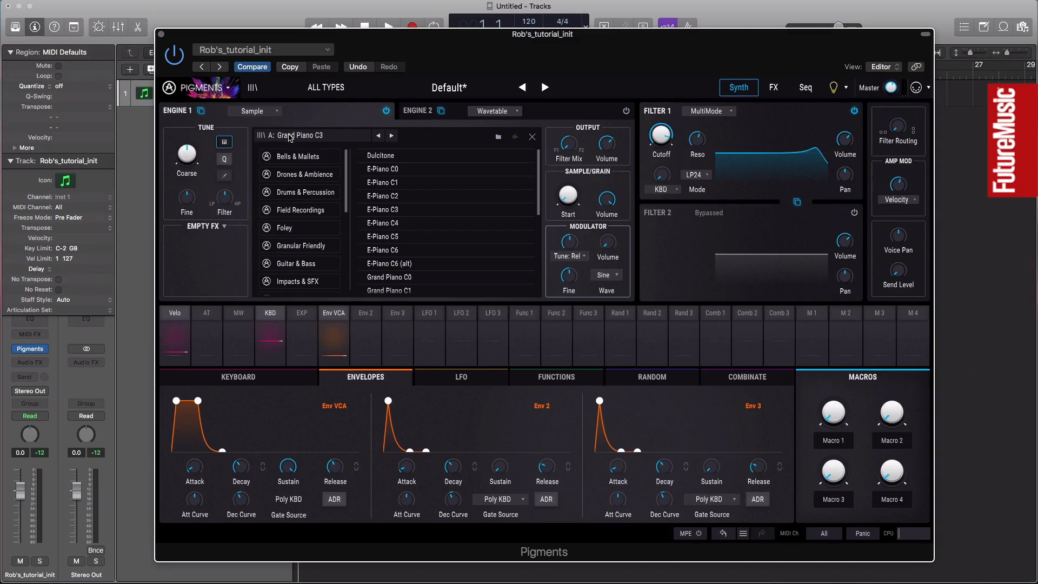
{"action": "left_click", "coordinate": [312, 196]}
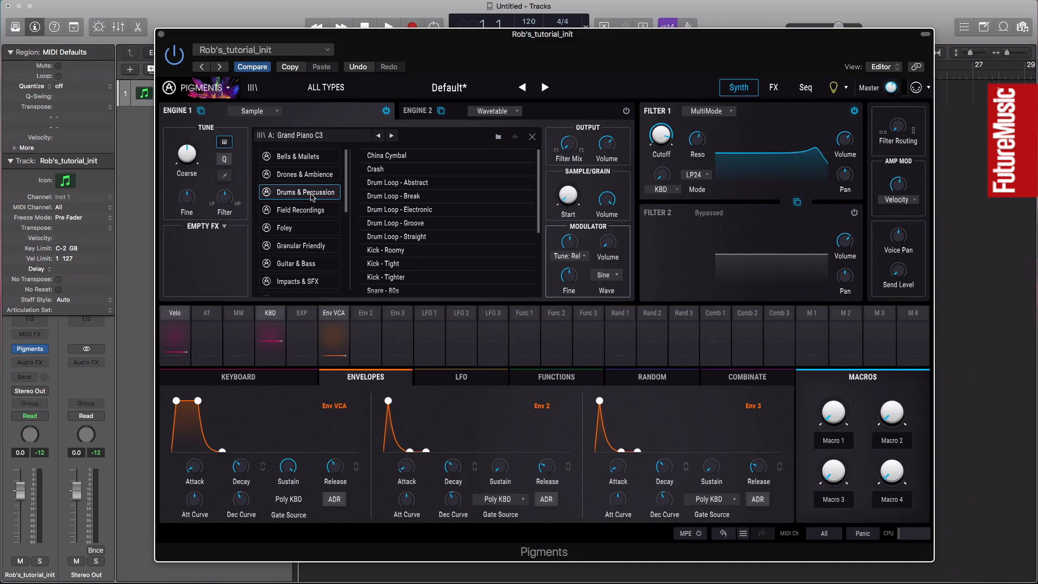
{"action": "left_click", "coordinate": [397, 188]}
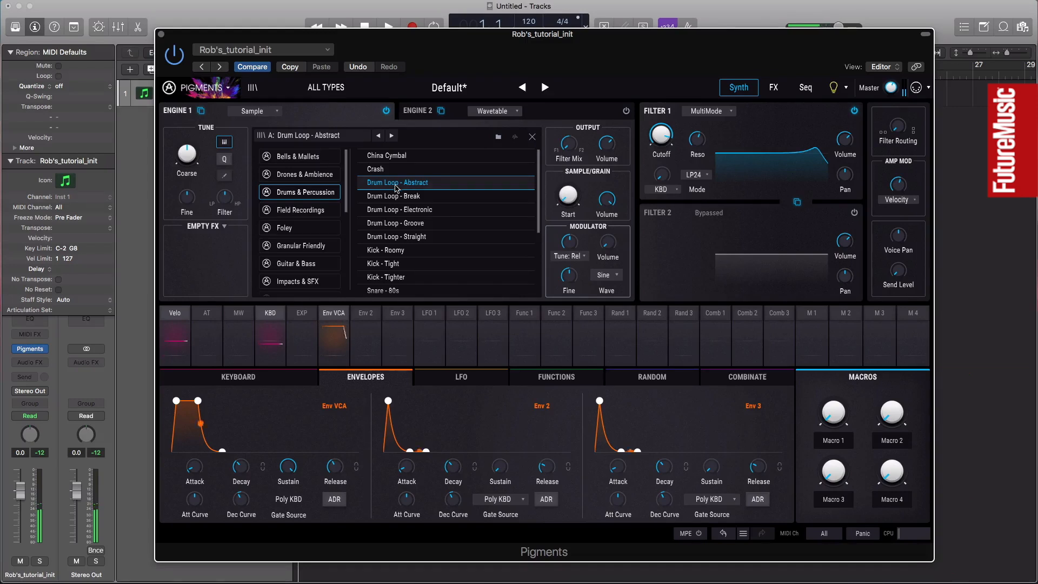
{"action": "left_click", "coordinate": [393, 198]}
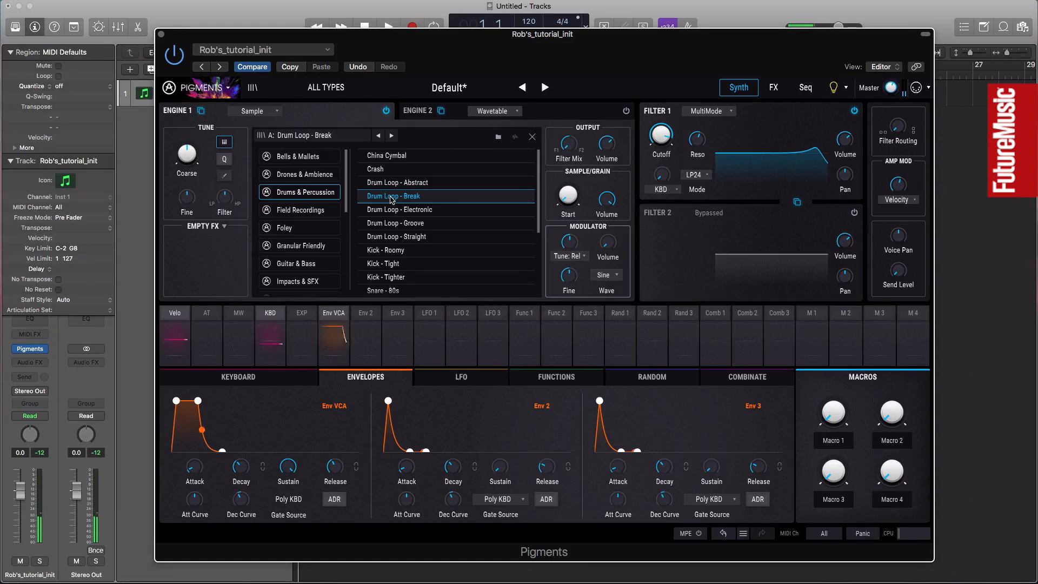
{"action": "left_click", "coordinate": [393, 210]}
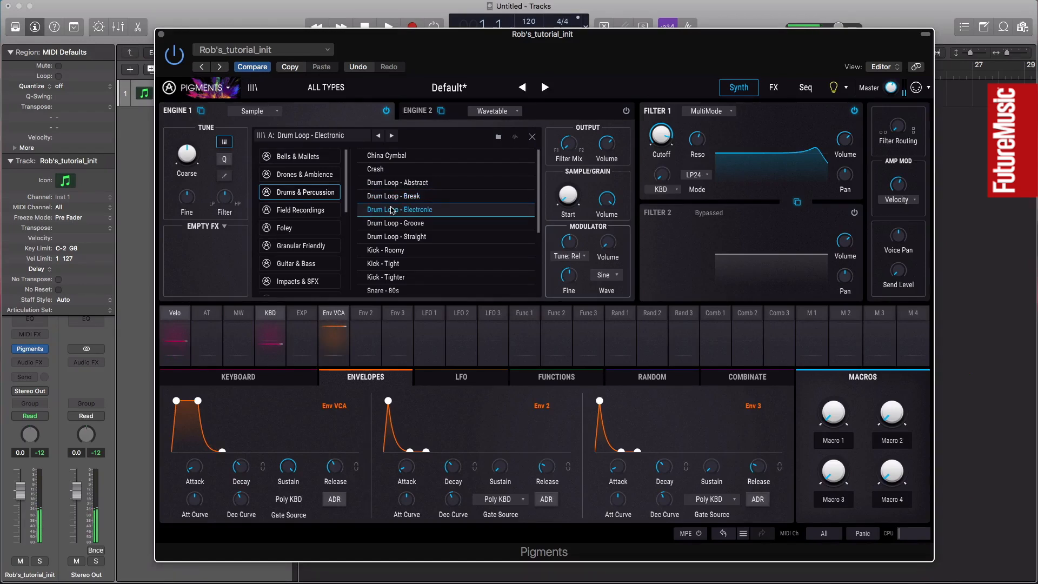
{"action": "left_click", "coordinate": [393, 222]}
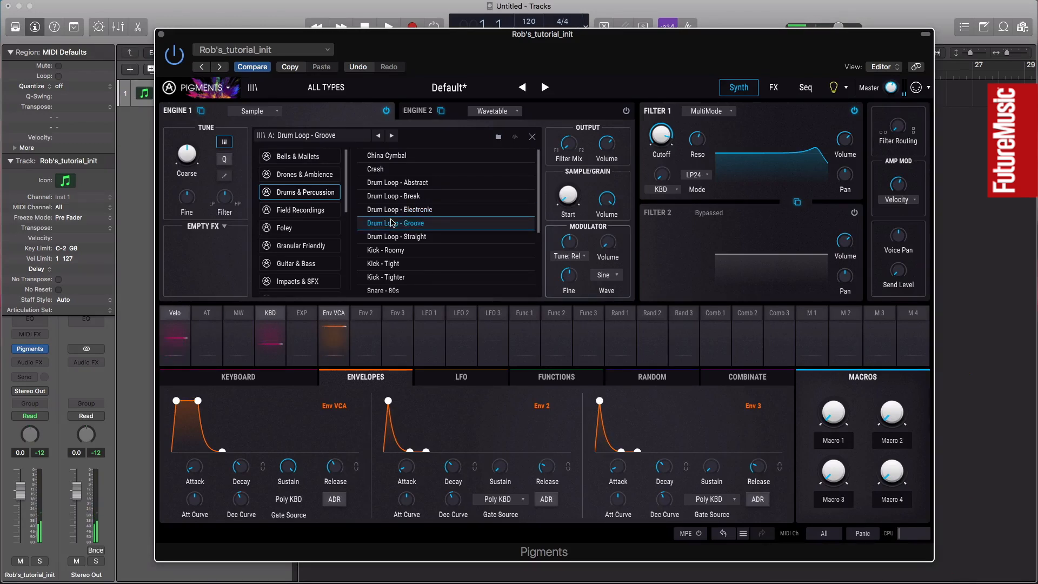
{"action": "left_click", "coordinate": [393, 235]}
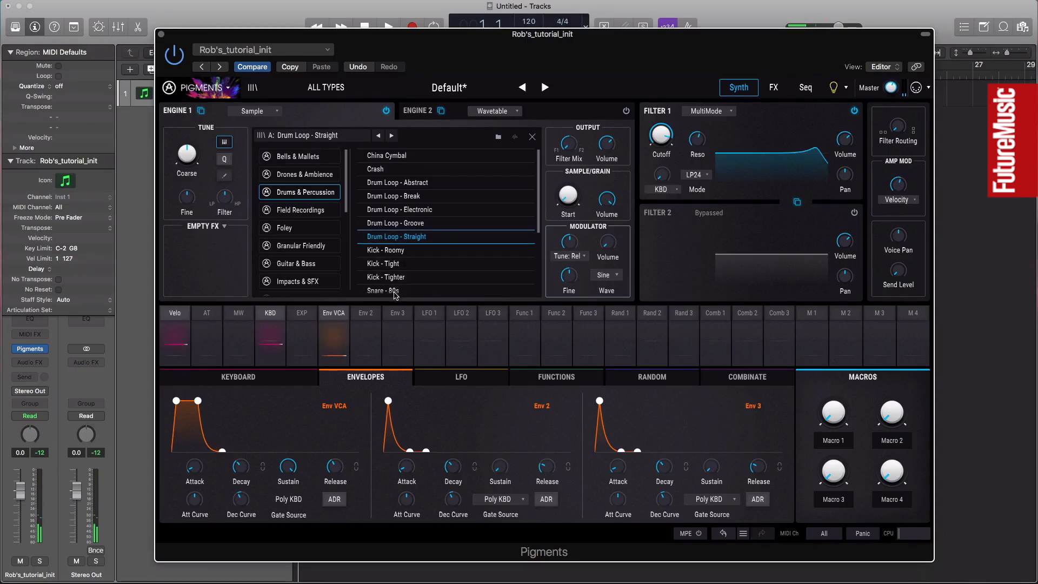
{"action": "scroll", "coordinate": [425, 260], "scroll_direction": "down", "scroll_amount": 2}
{"action": "left_click", "coordinate": [423, 259]}
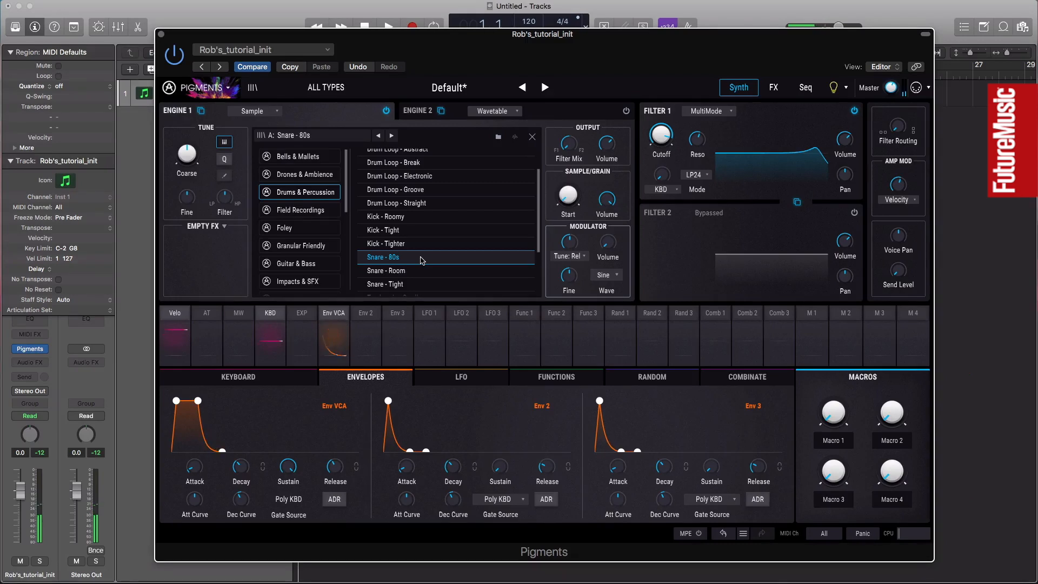
Load the Drum Loop - Break sample into slot A and return to its waveform
{"action": "scroll", "coordinate": [422, 260], "scroll_direction": "up", "scroll_amount": 1}
{"action": "scroll", "coordinate": [422, 261], "scroll_direction": "up", "scroll_amount": 1}
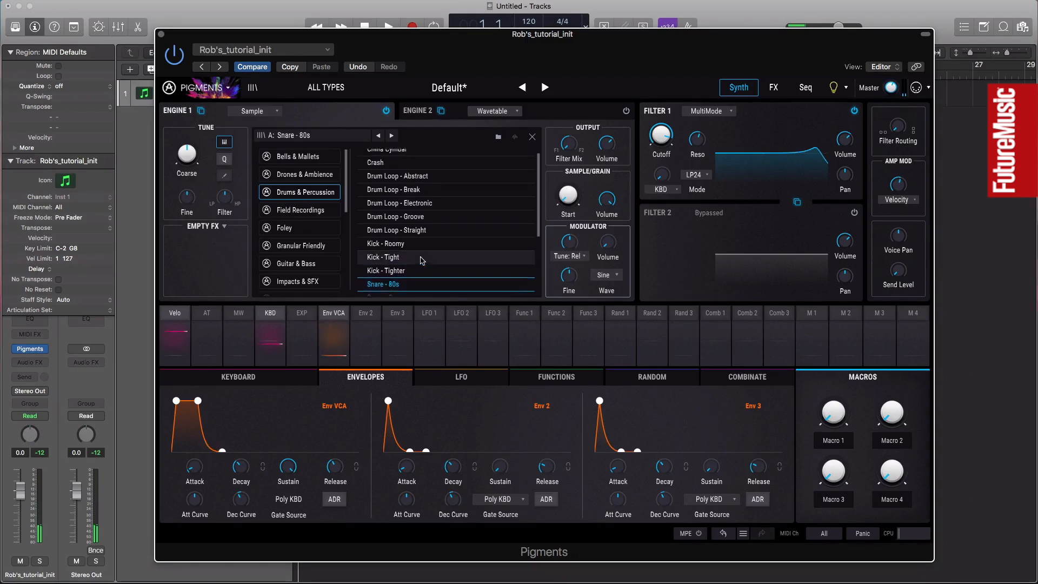
{"action": "left_click", "coordinate": [414, 189]}
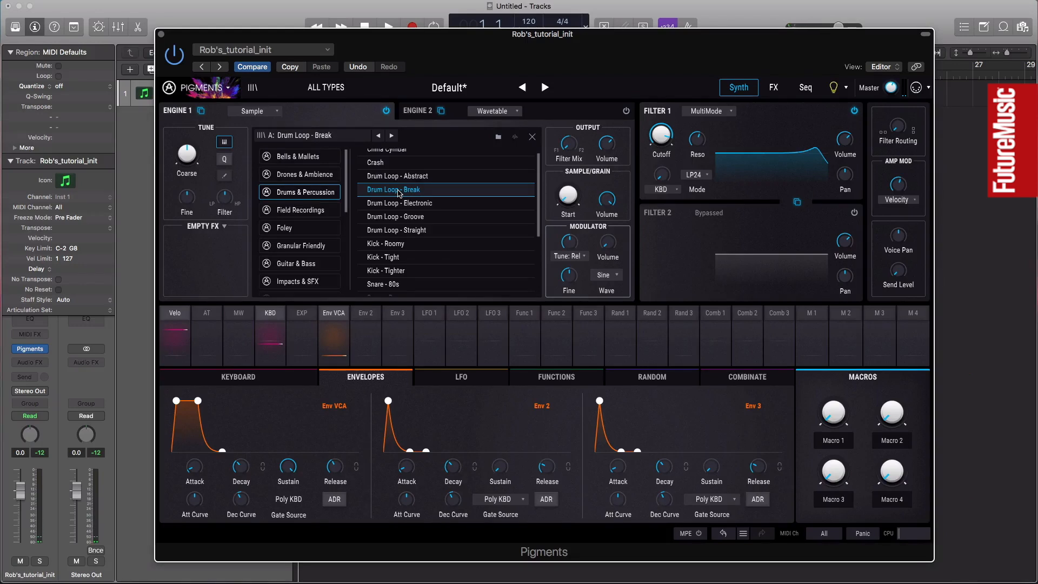
{"action": "double_click", "coordinate": [398, 190]}
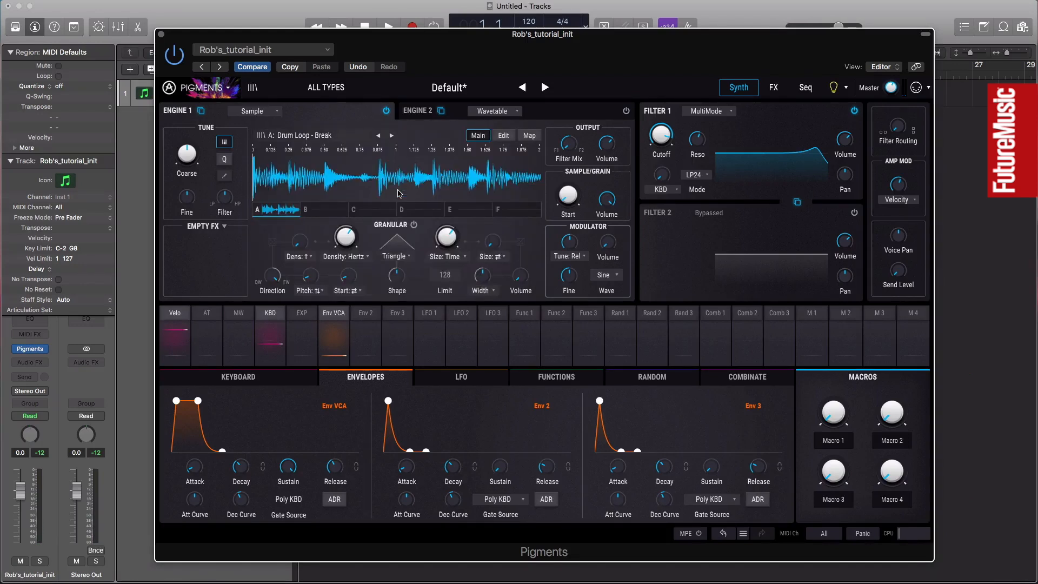
Try granular playback and a sample start of about 0.436 on the drum loop, and reset the start position
{"action": "left_click", "coordinate": [414, 226]}
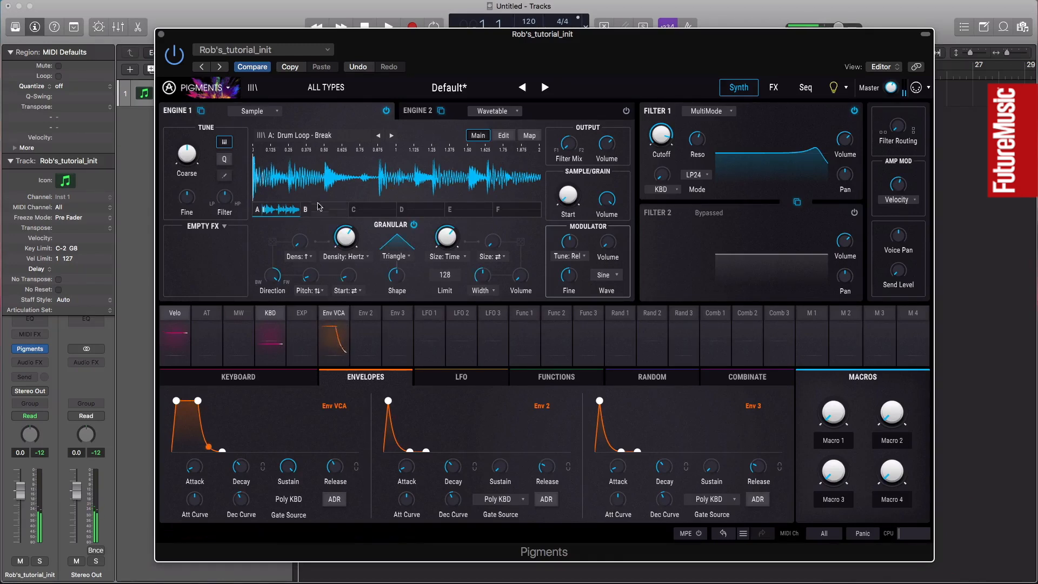
{"action": "left_click_drag", "start_coordinate": [569, 198], "coordinate": [569, 154]}
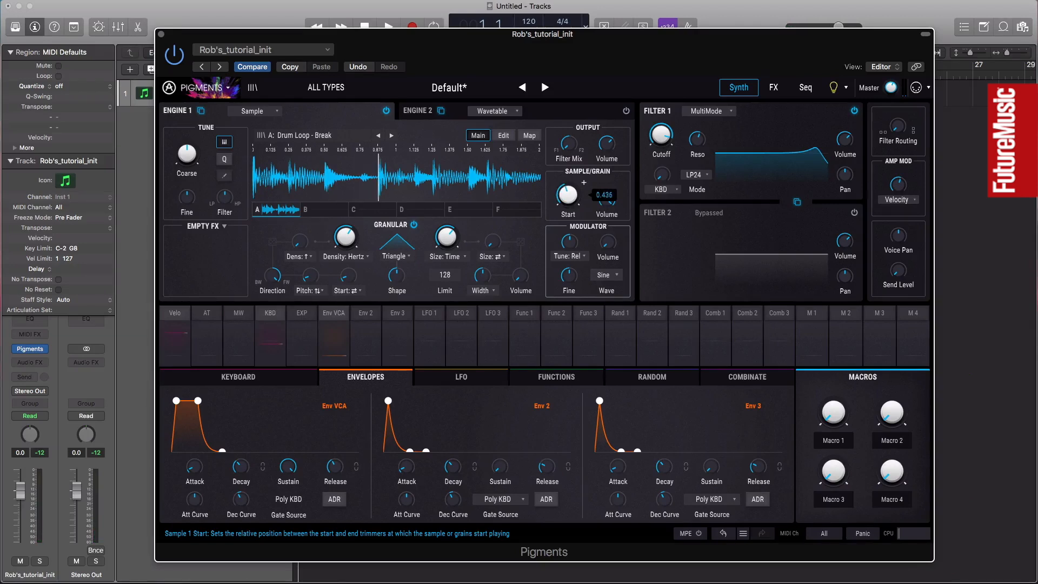
{"action": "left_click_drag", "start_coordinate": [570, 154], "coordinate": [569, 154]}
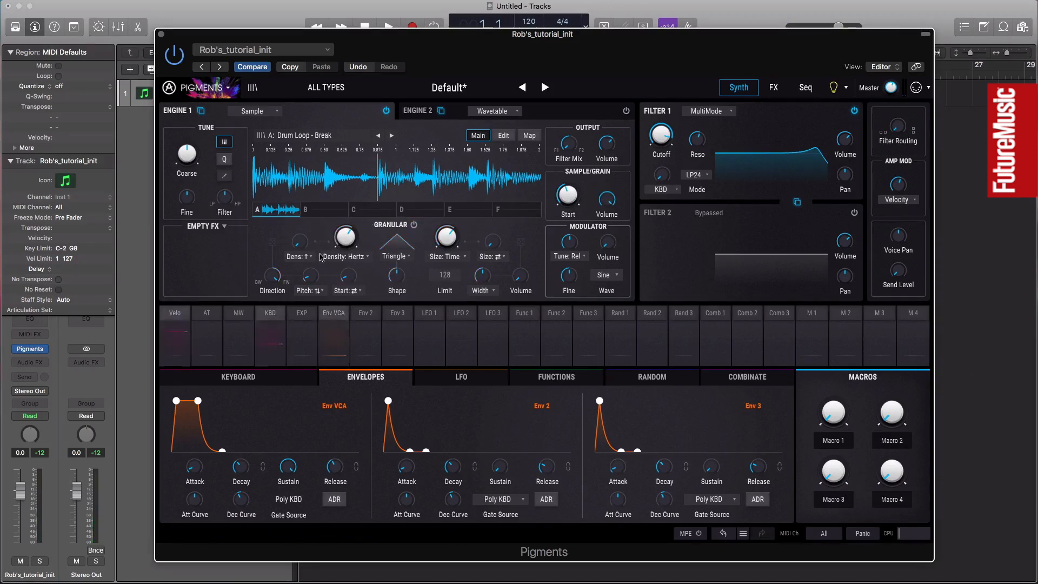
{"action": "double_click", "coordinate": [567, 196]}
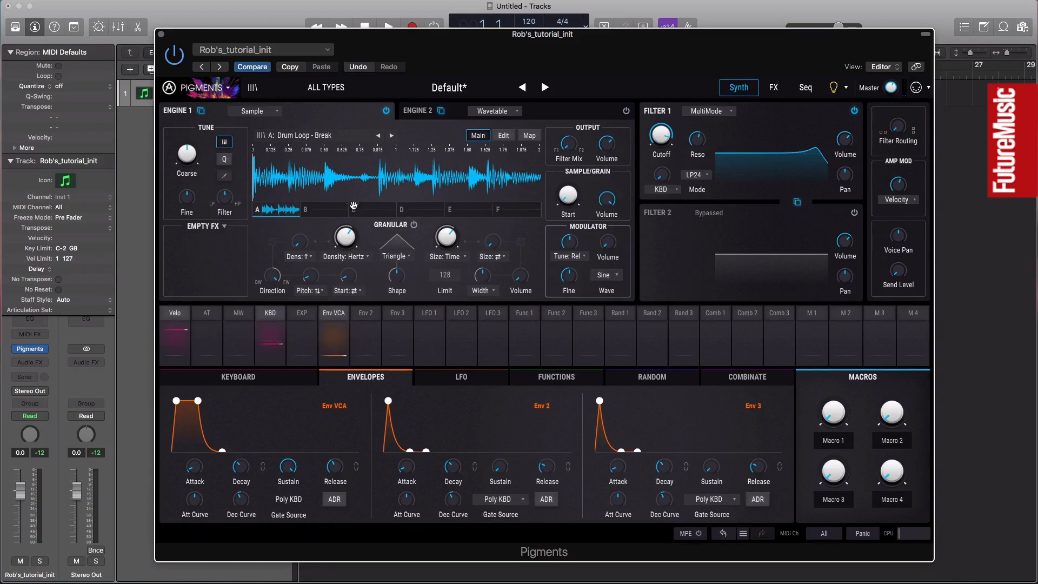
Load the E-Bass Slap sample from the Guitar & Bass category into slot B
{"action": "left_click", "coordinate": [319, 211]}
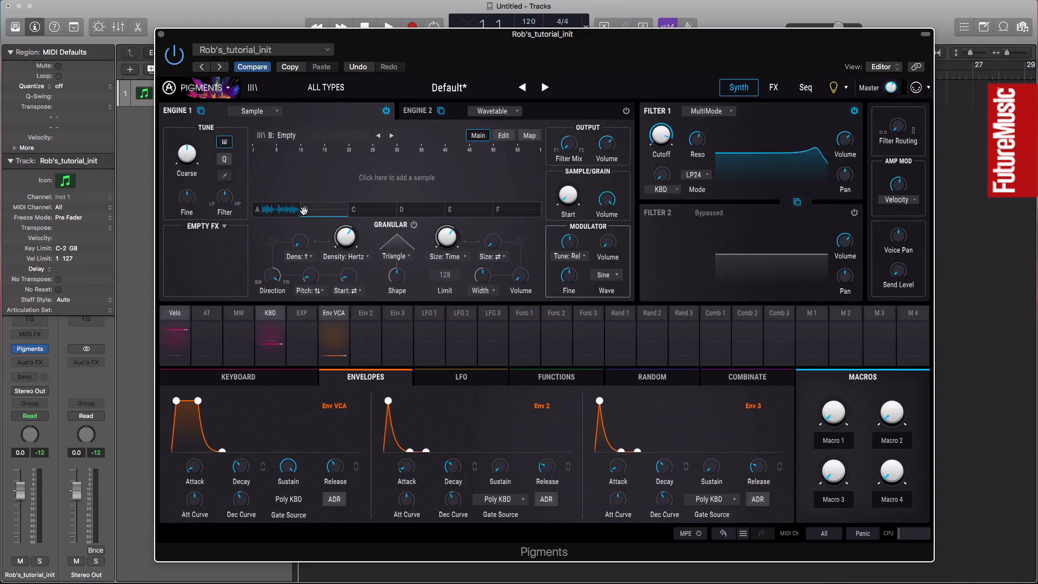
{"action": "left_click", "coordinate": [305, 138]}
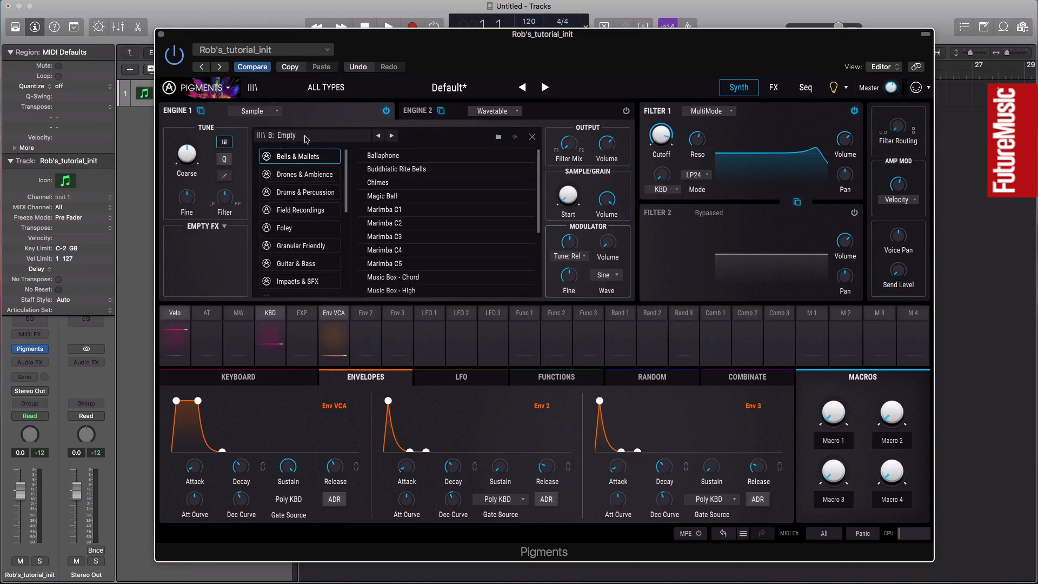
{"action": "left_click", "coordinate": [307, 265]}
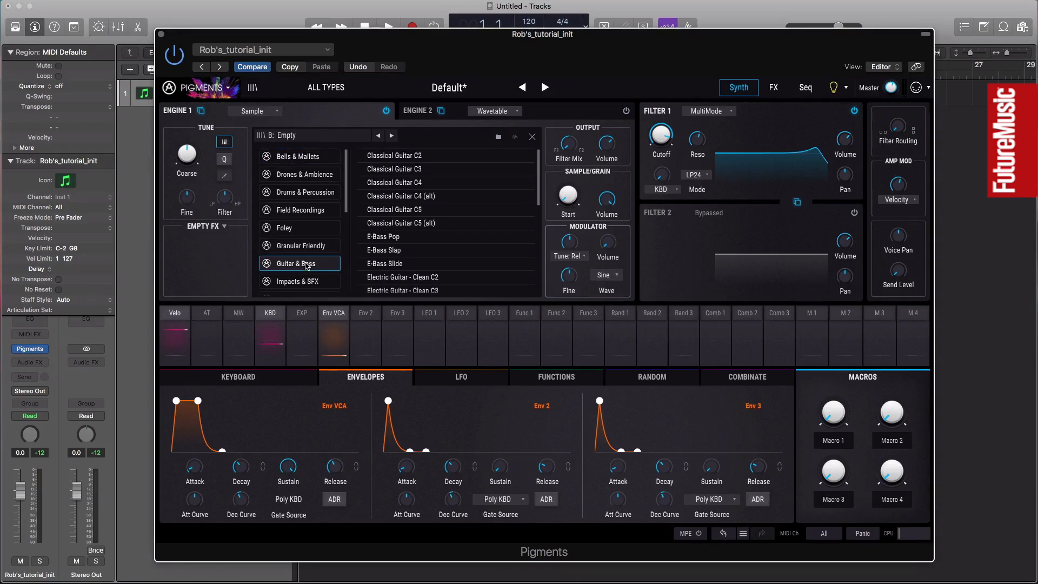
{"action": "left_click", "coordinate": [392, 251]}
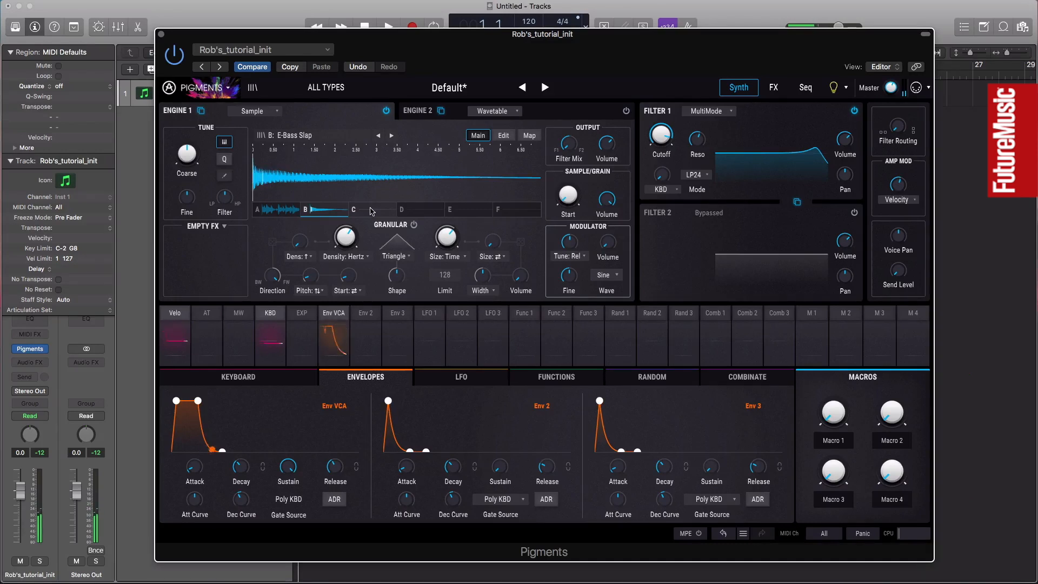
Show the virtual keyboard and set the Engine 1 sample map to Random mode
{"action": "left_click", "coordinate": [237, 378]}
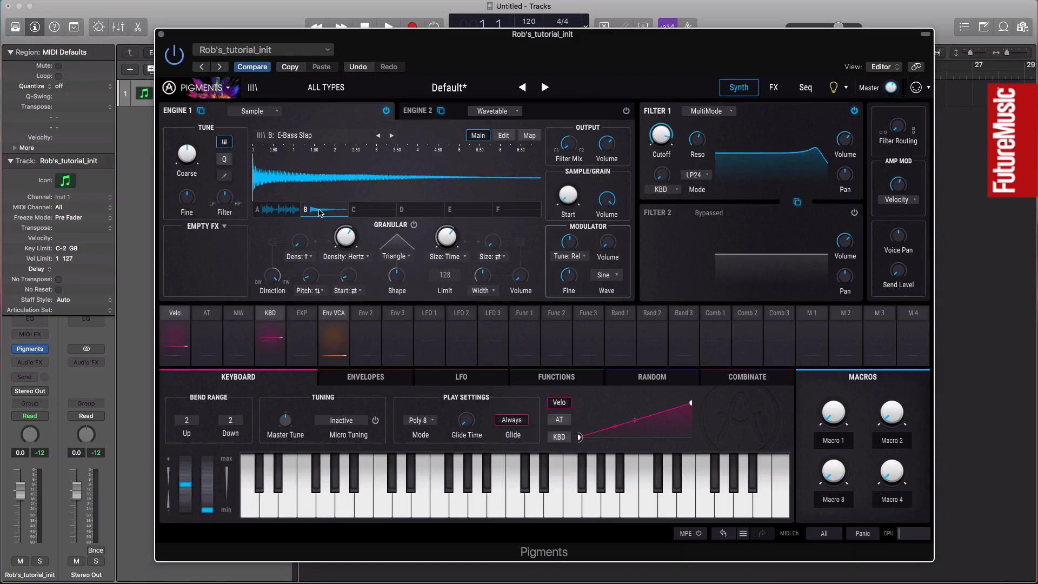
{"action": "left_click", "coordinate": [277, 212]}
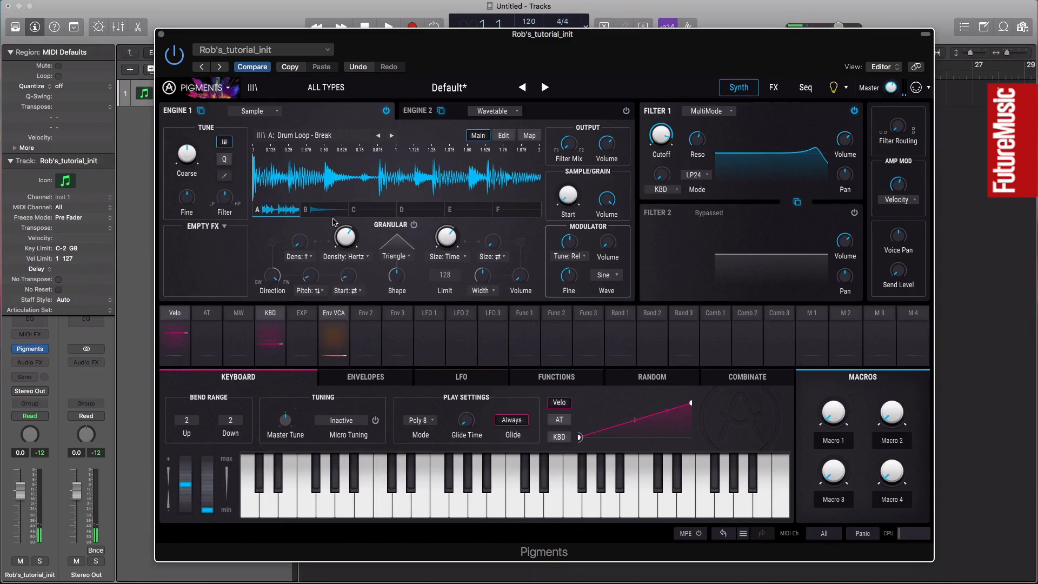
{"action": "left_click", "coordinate": [529, 136]}
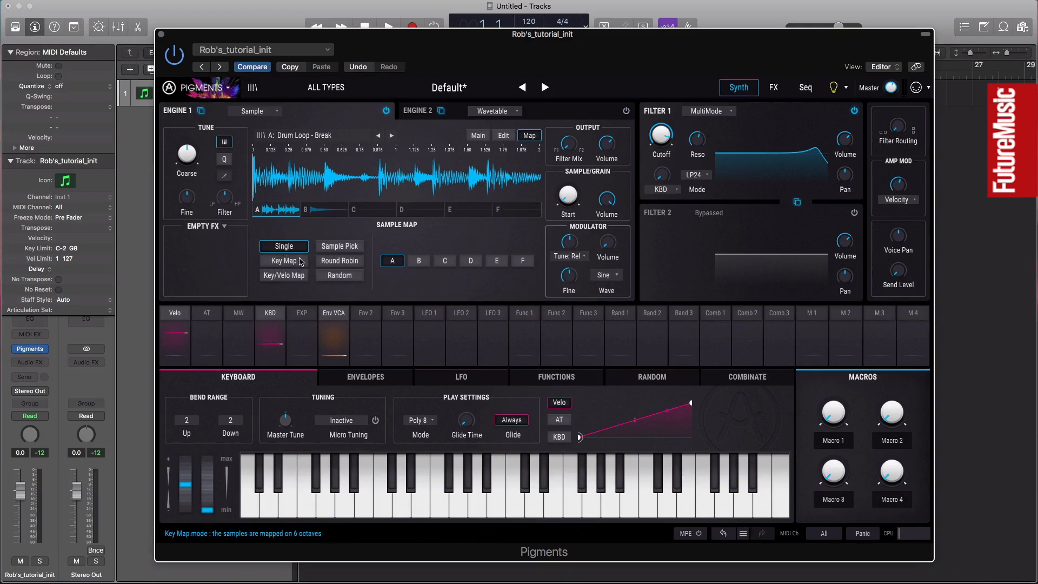
{"action": "left_click", "coordinate": [331, 275]}
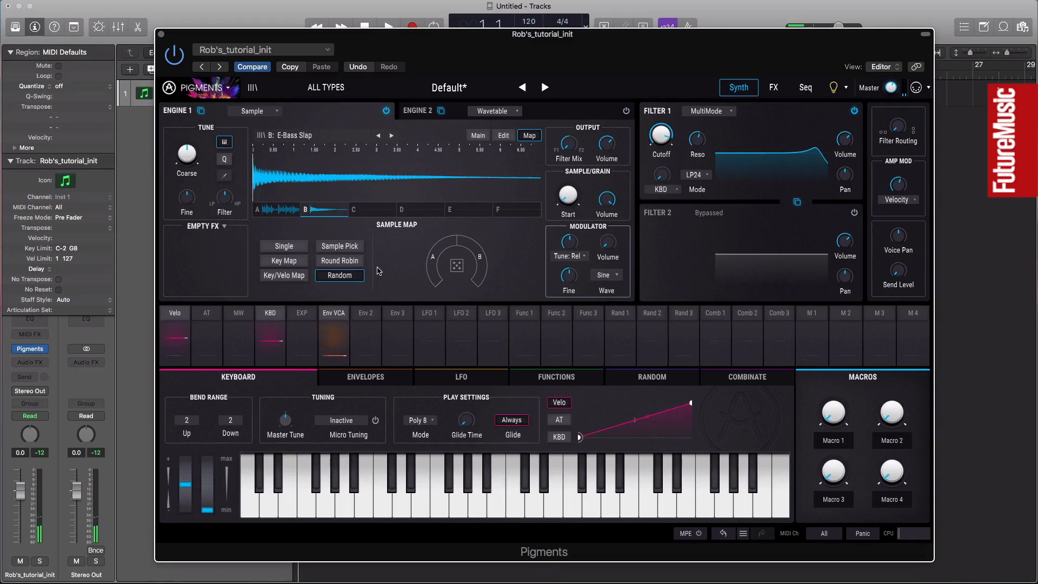
Switch the sample map to Key Map mode and shift its keyboard range to C2–C7
{"action": "left_click", "coordinate": [294, 261]}
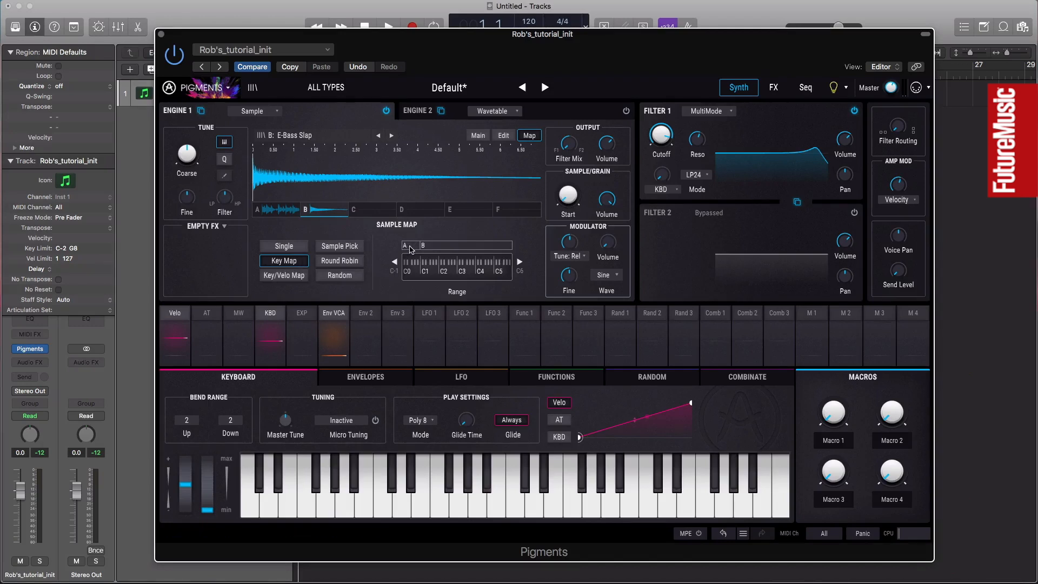
{"action": "left_click", "coordinate": [280, 211]}
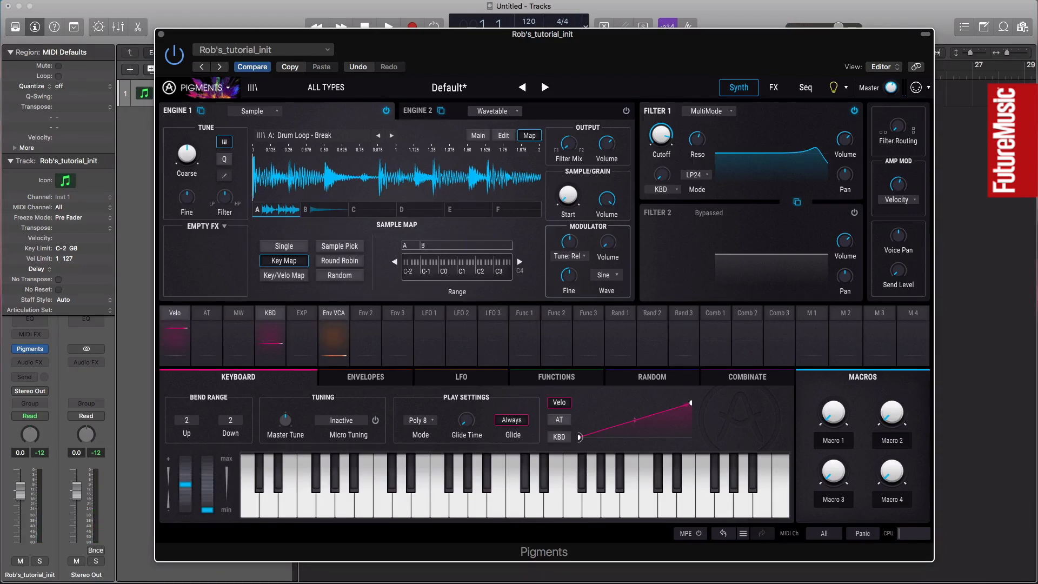
{"action": "left_click_drag", "start_coordinate": [457, 266], "coordinate": [433, 266]}
{"action": "left_click", "coordinate": [329, 213]}
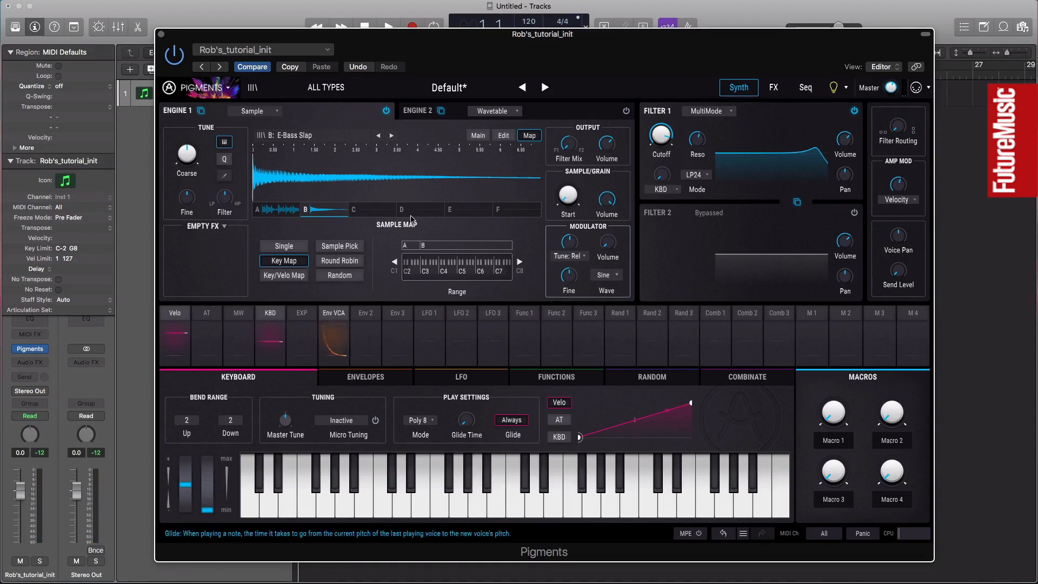
Enable Loop playback for the drum loop in slot A, test it with a note, and reselect slot B
{"action": "left_click", "coordinate": [503, 139]}
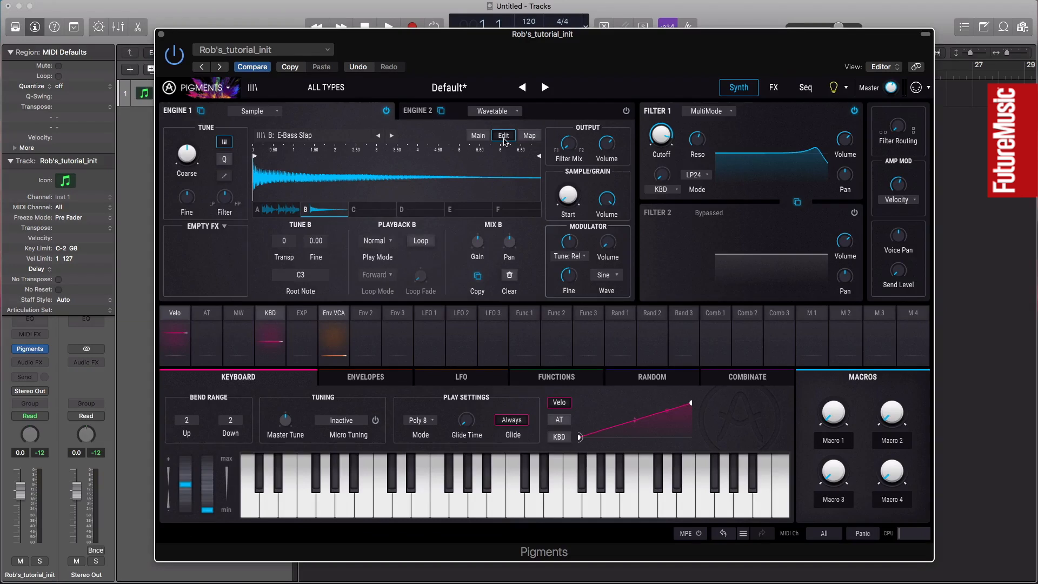
{"action": "left_click", "coordinate": [275, 211]}
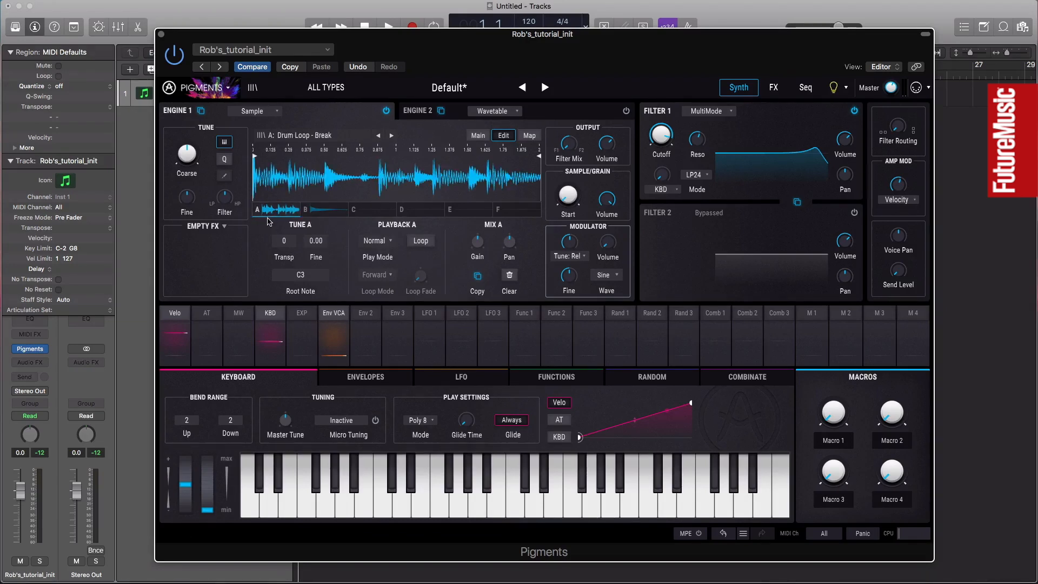
{"action": "left_click", "coordinate": [421, 241]}
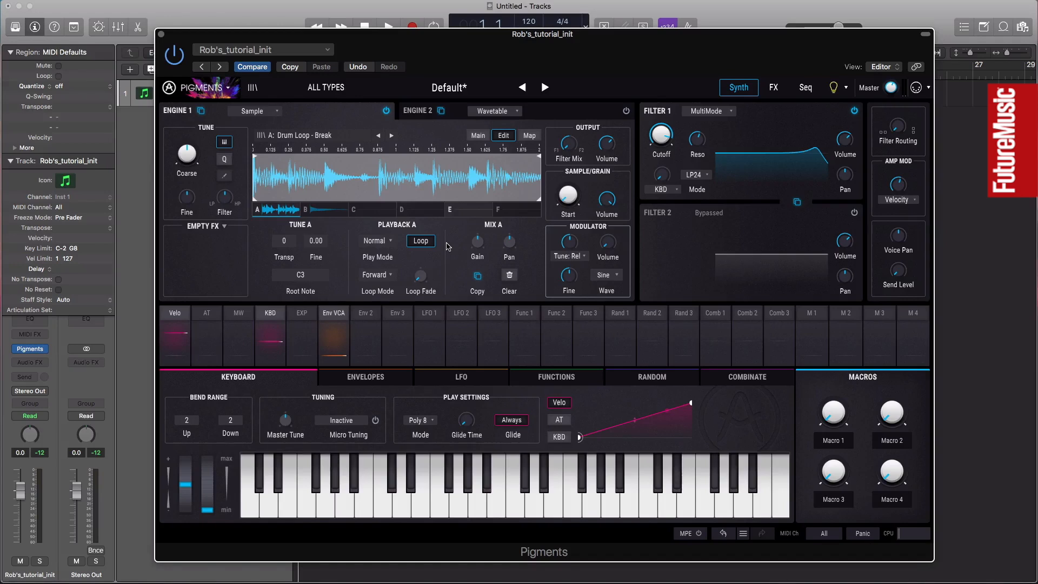
{"action": "left_click", "coordinate": [475, 498]}
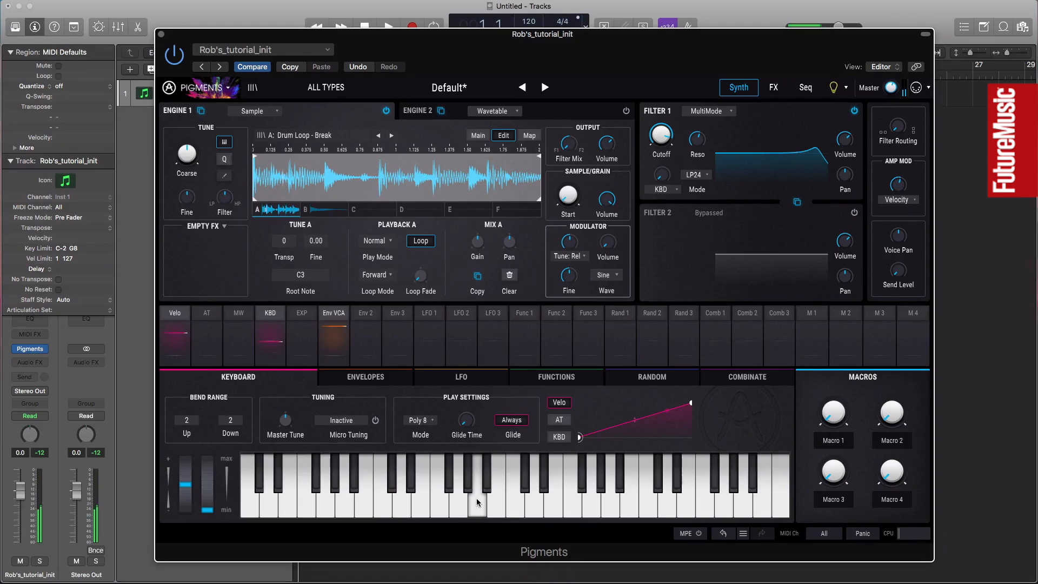
{"action": "left_click", "coordinate": [328, 211]}
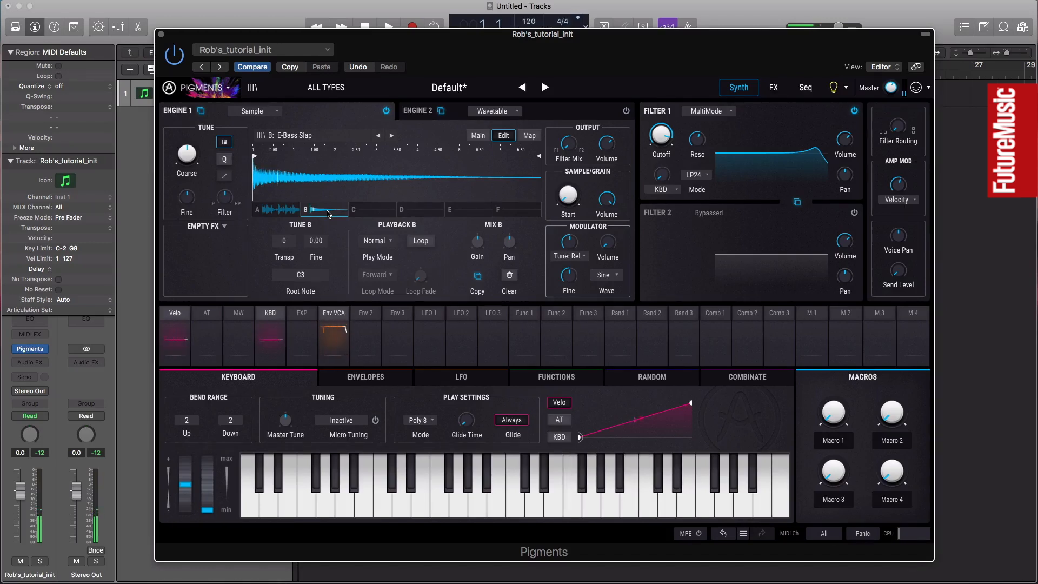
Show Engine 1's sample map, inspect the effects bus settings, and return to the synth view
{"action": "left_click", "coordinate": [530, 136]}
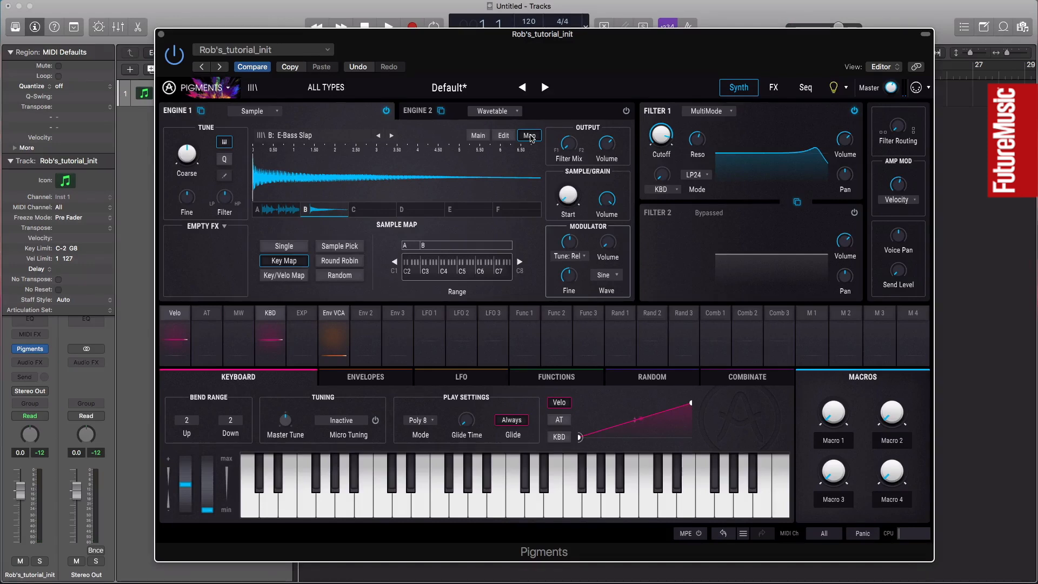
{"action": "left_click", "coordinate": [774, 88]}
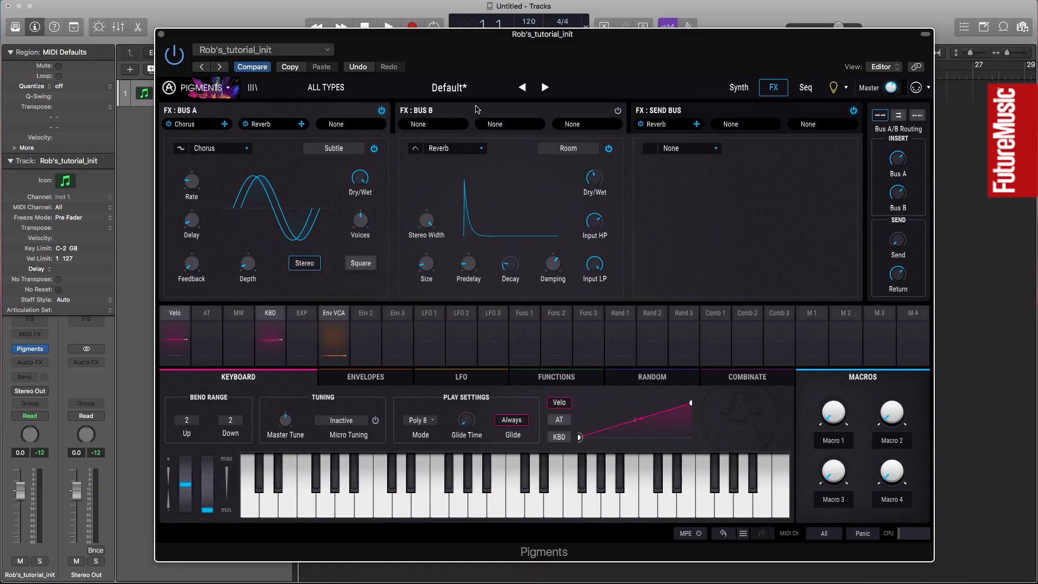
{"action": "left_click", "coordinate": [737, 89]}
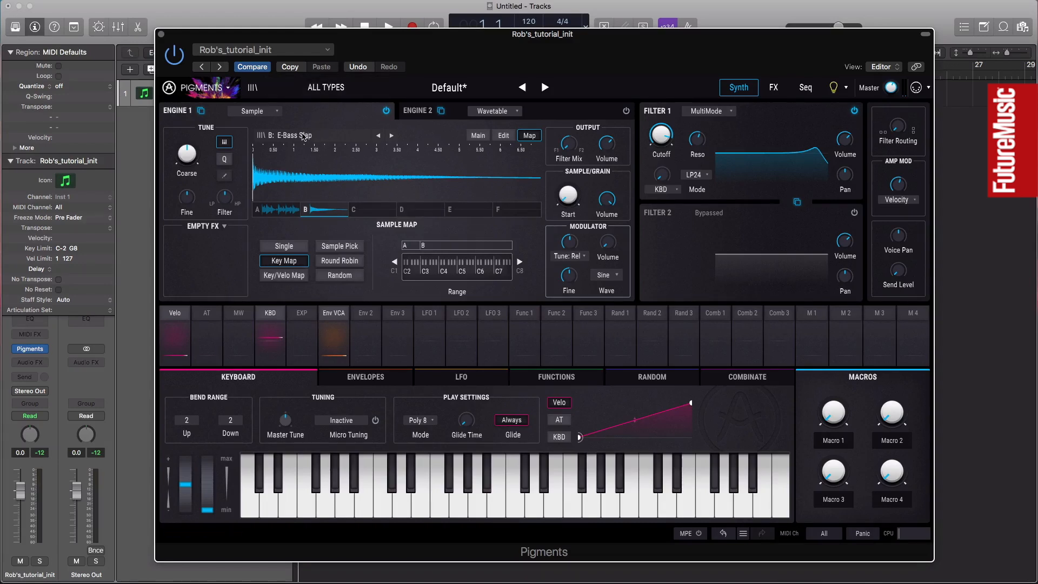
Browse the Field Recordings samples for slot B and view Engine 2's wavetable settings
{"action": "left_click", "coordinate": [261, 135]}
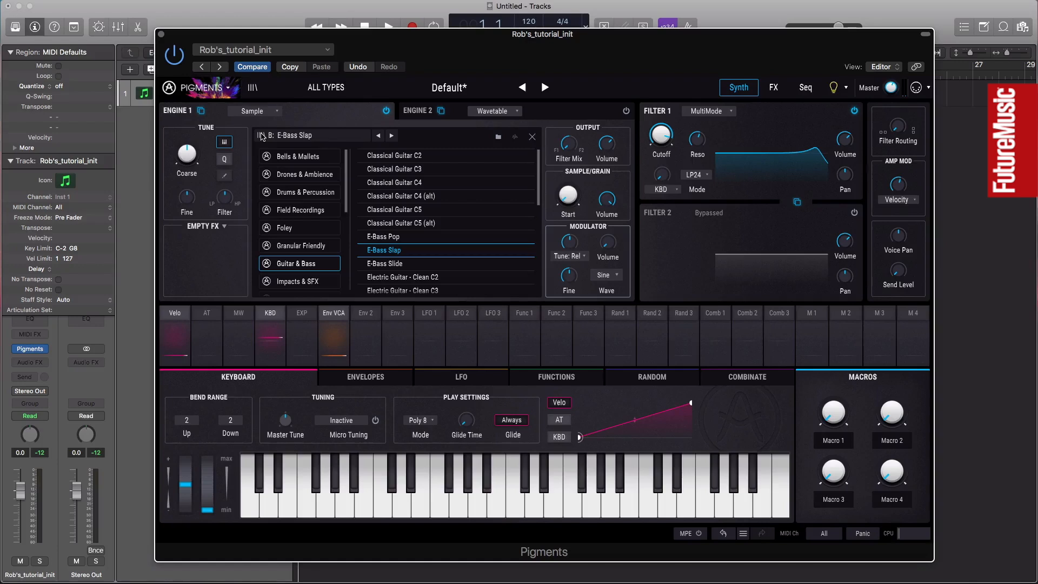
{"action": "left_click", "coordinate": [311, 212]}
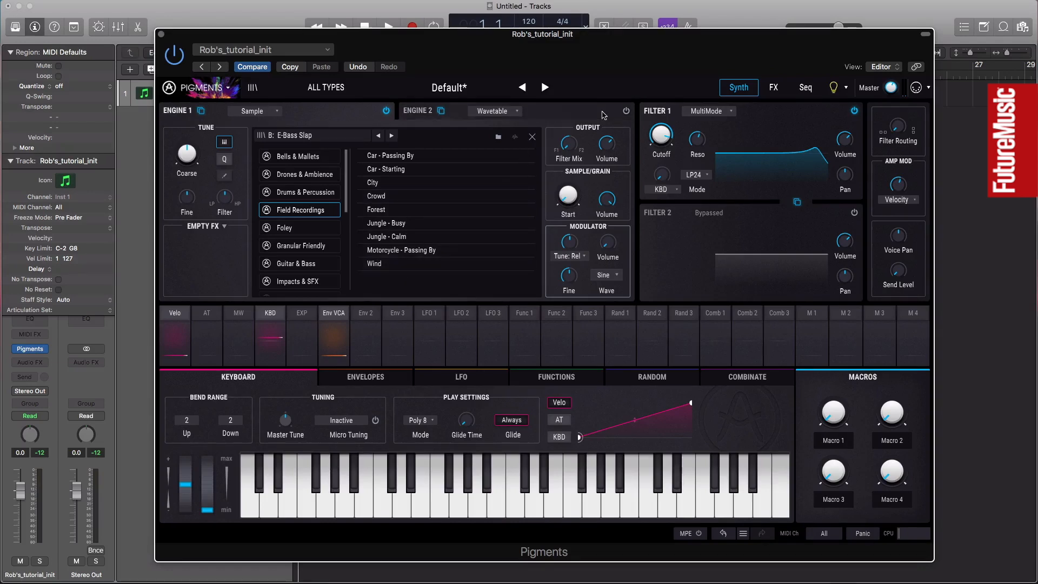
{"action": "left_click", "coordinate": [584, 107]}
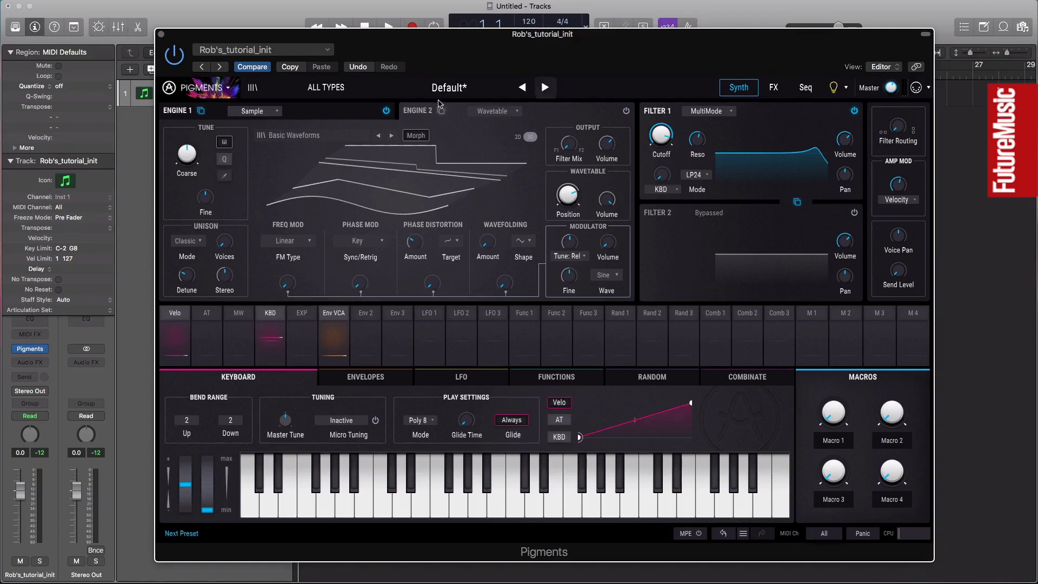
Return to Engine 1, close its sample browser, and select the drum loop in slot A
{"action": "left_click", "coordinate": [347, 113]}
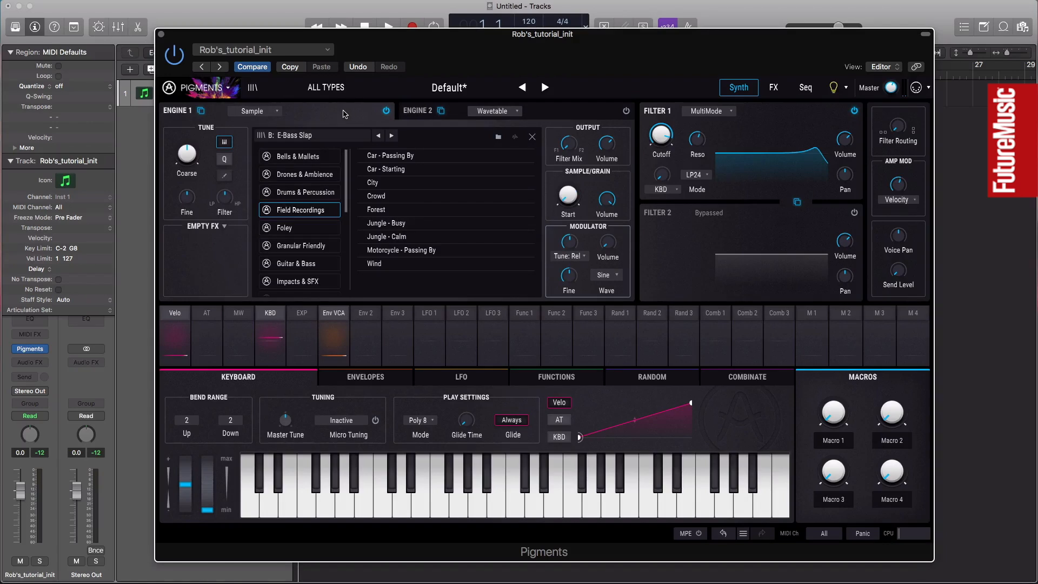
{"action": "left_click", "coordinate": [261, 136]}
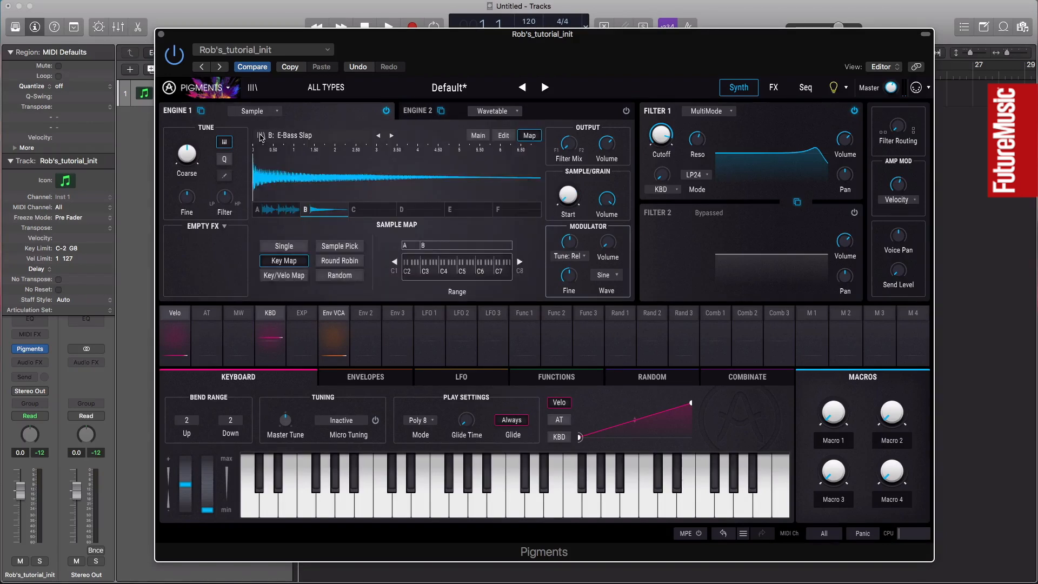
{"action": "left_click", "coordinate": [283, 213]}
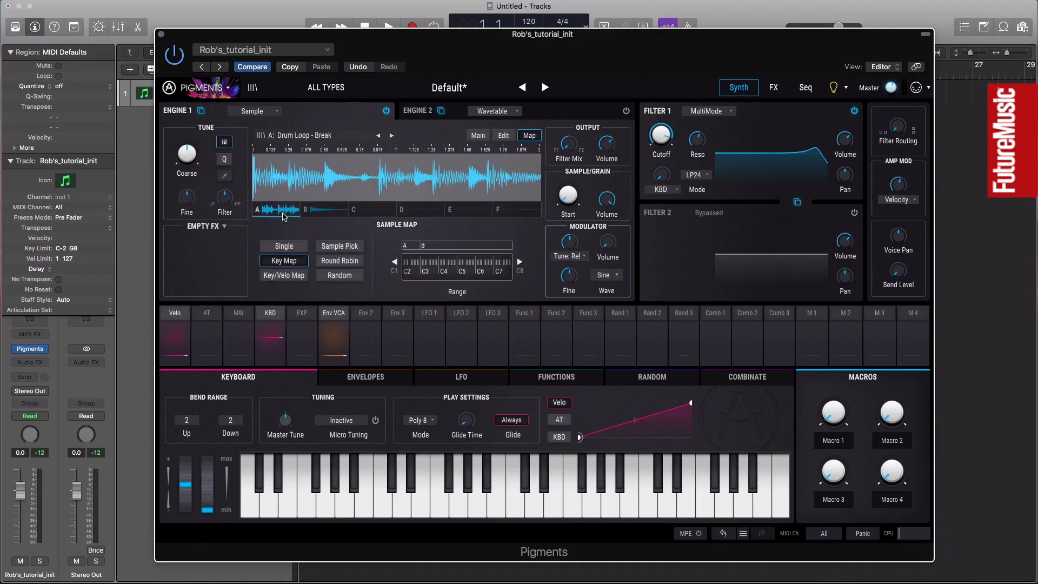